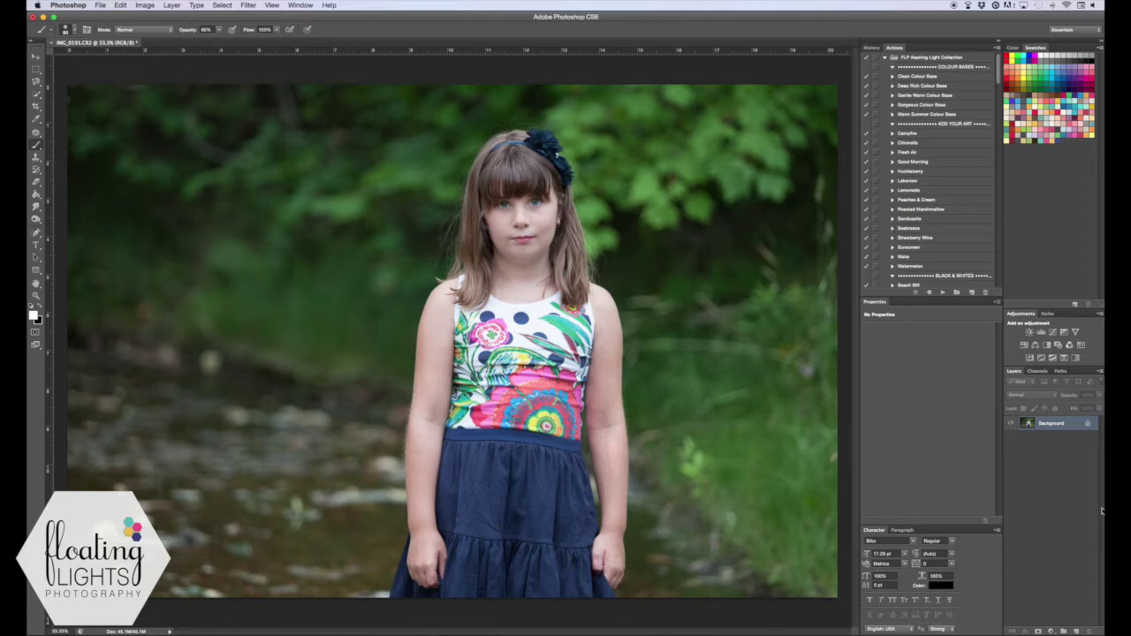
Duplicate the Background layer with Cmd+J to create Layer 1
key("super+j")
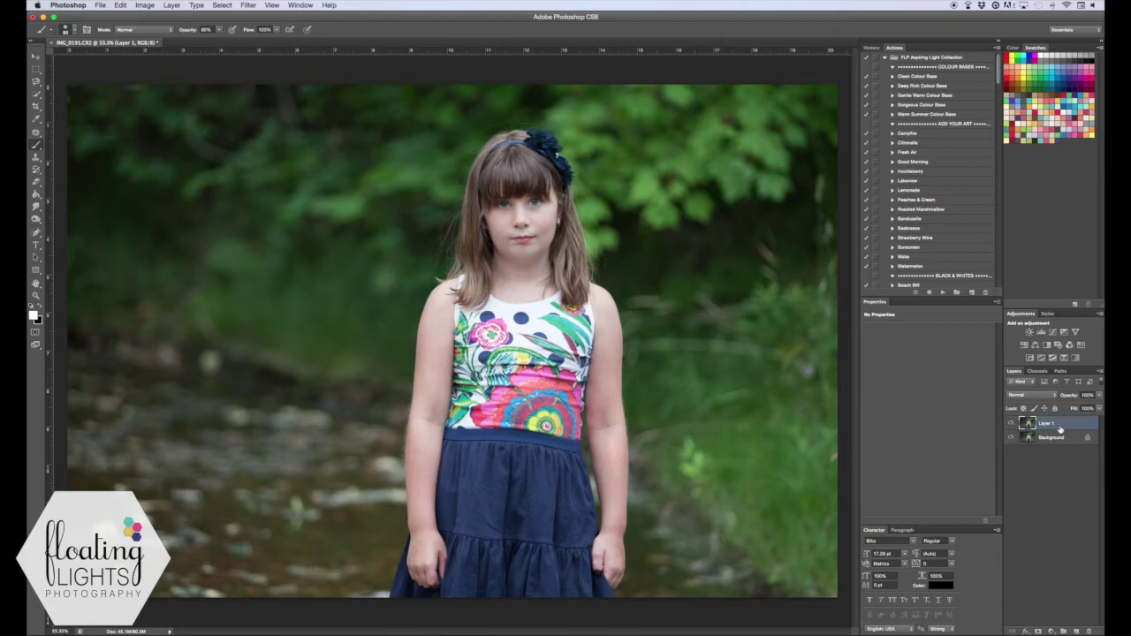
Apply the Filter > Other > High Pass filter to Layer 1
left_click(249, 5)
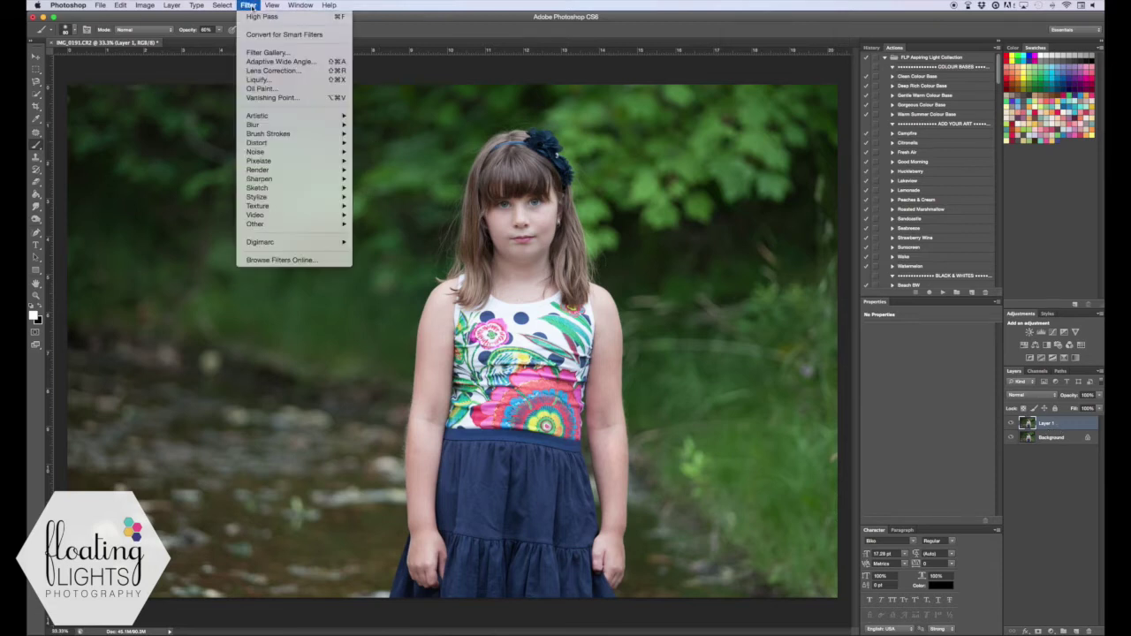
mouse_move(340, 224)
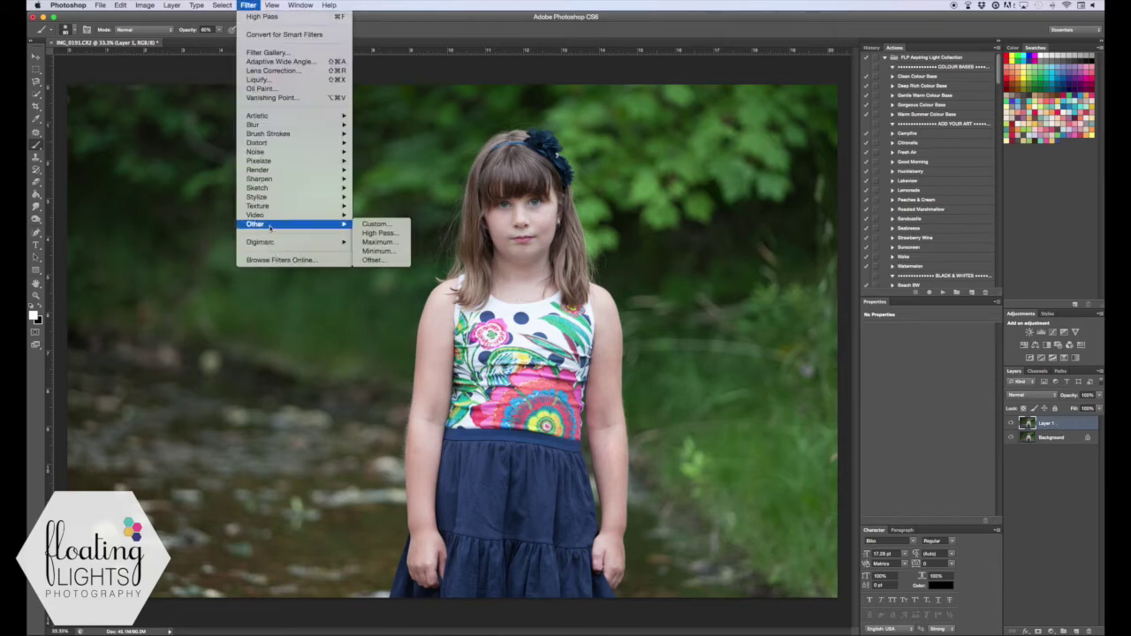
left_click(372, 234)
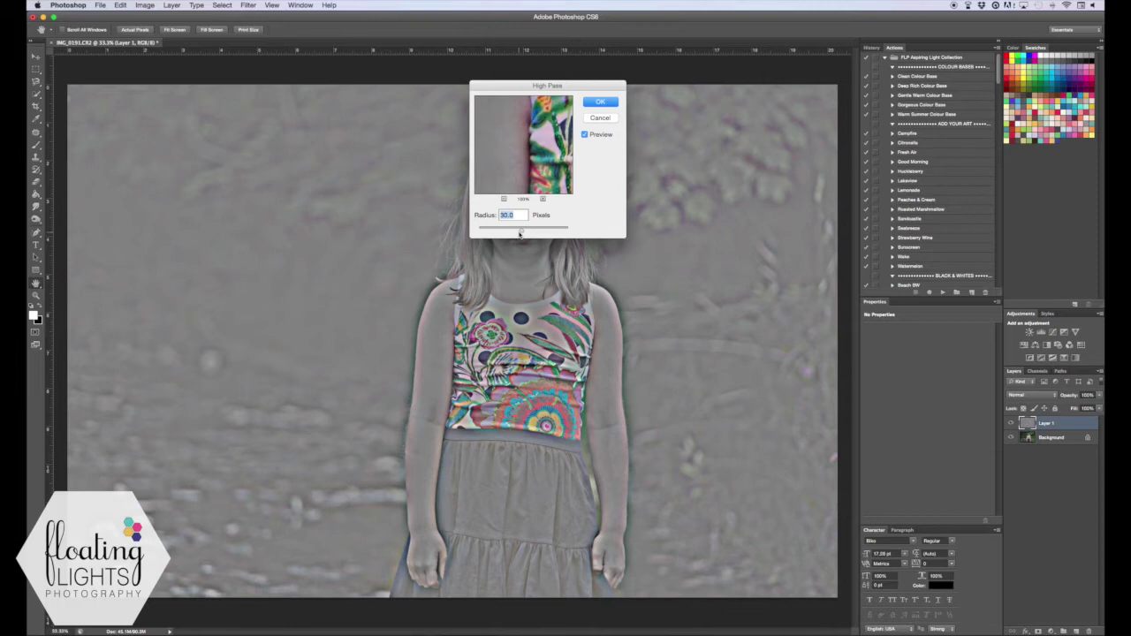
left_click(597, 103)
key("b")
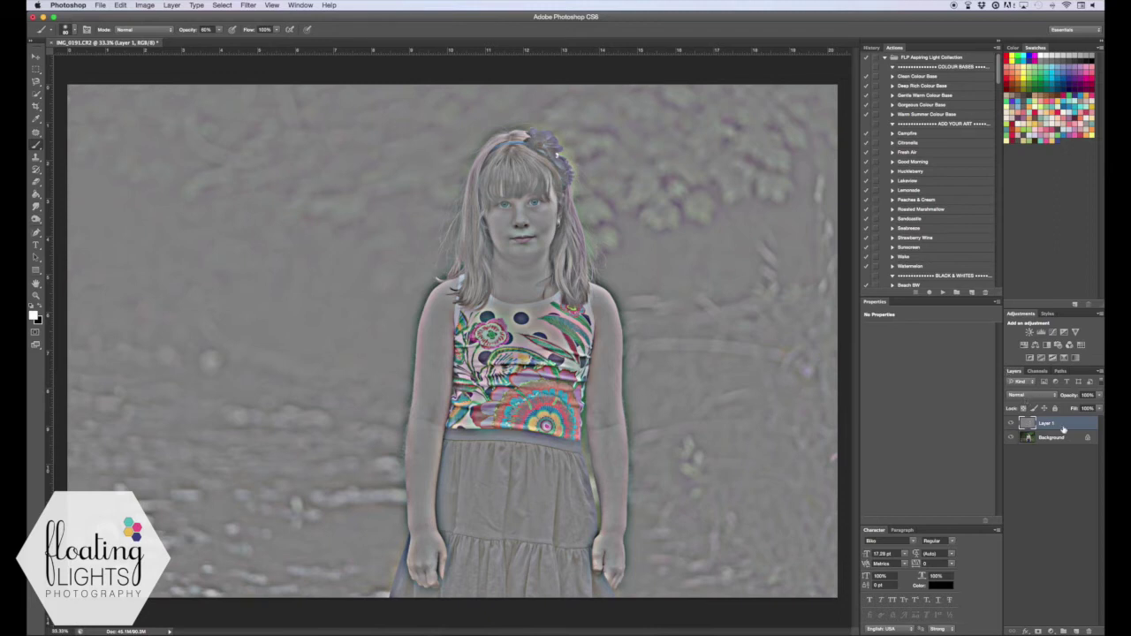
Set Layer 1 to Soft Light at 40% opacity, toggling its visibility to compare
left_click(1051, 396)
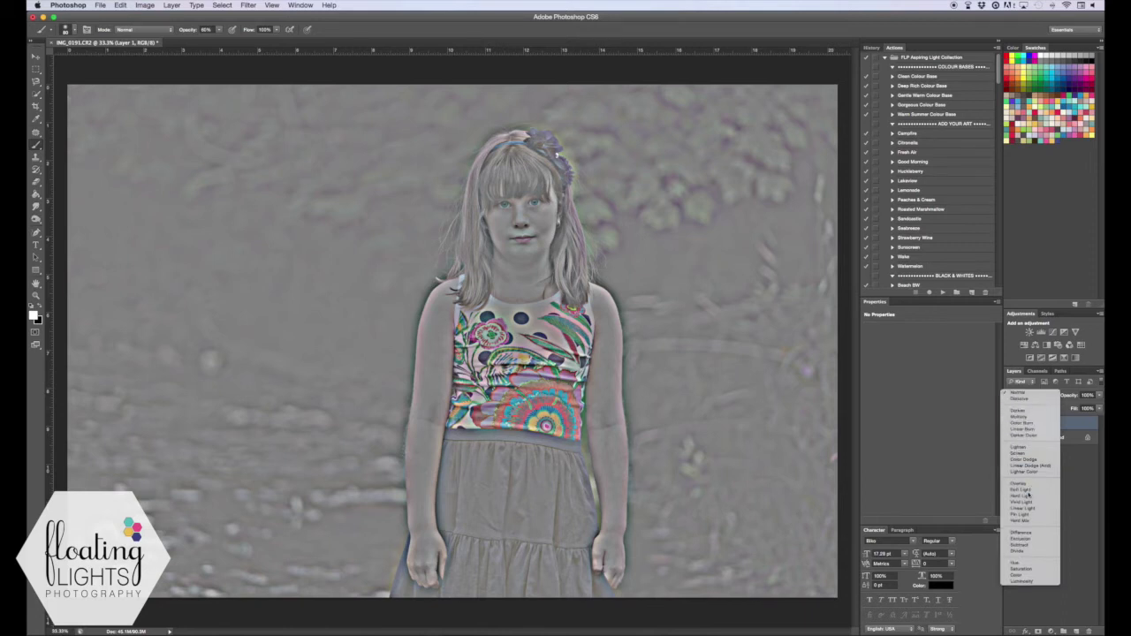
left_click(1028, 495)
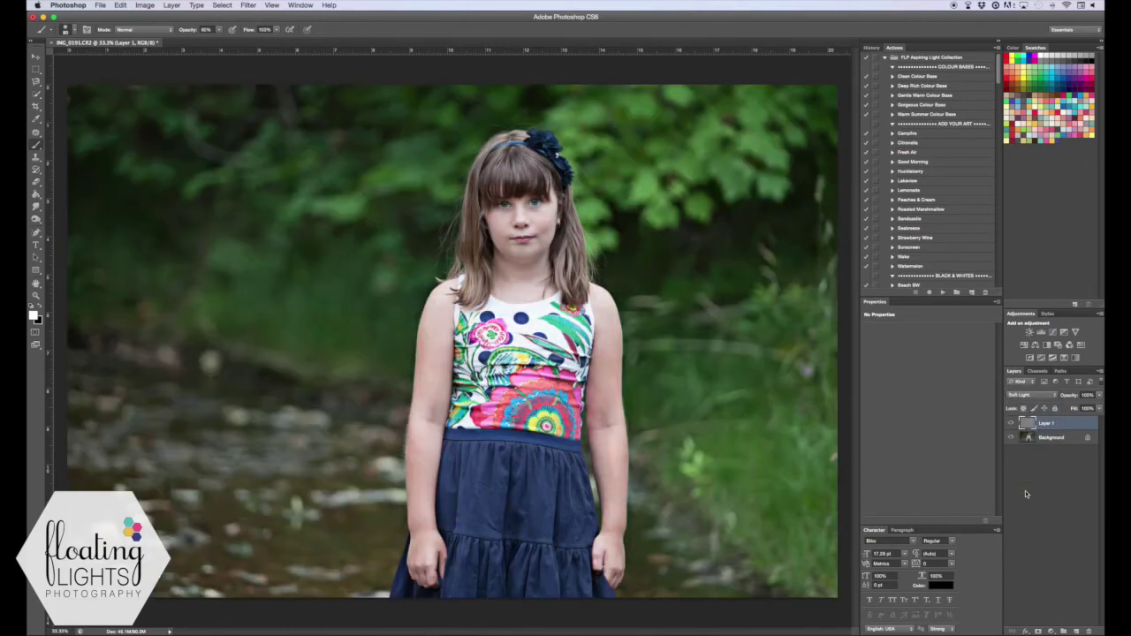
left_click(1012, 423)
left_click(1012, 424)
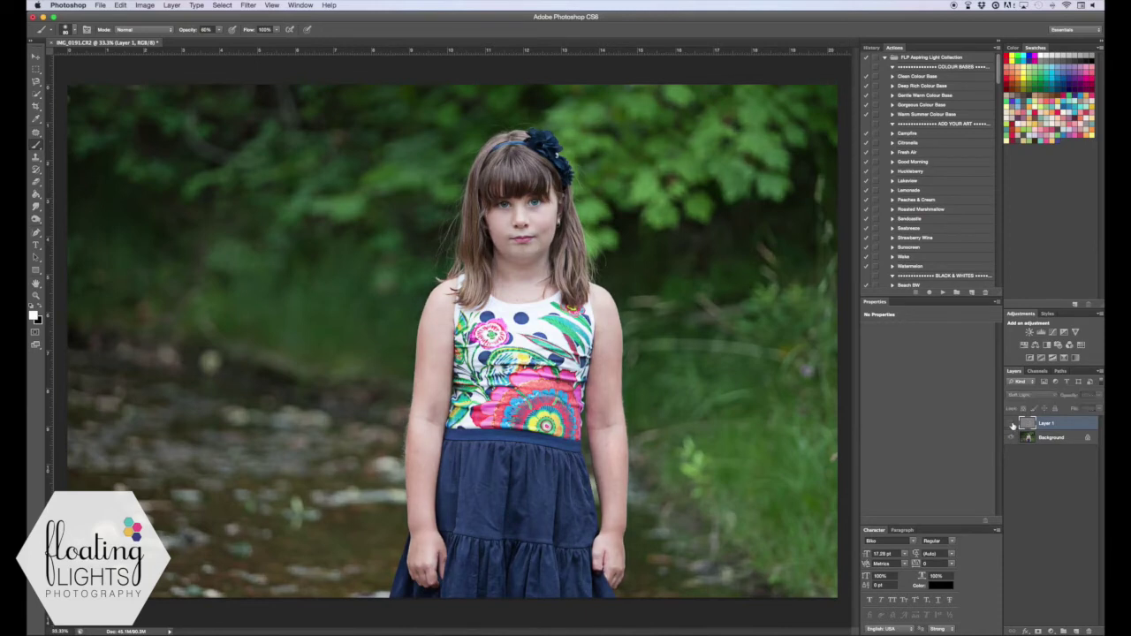
left_click(1012, 425)
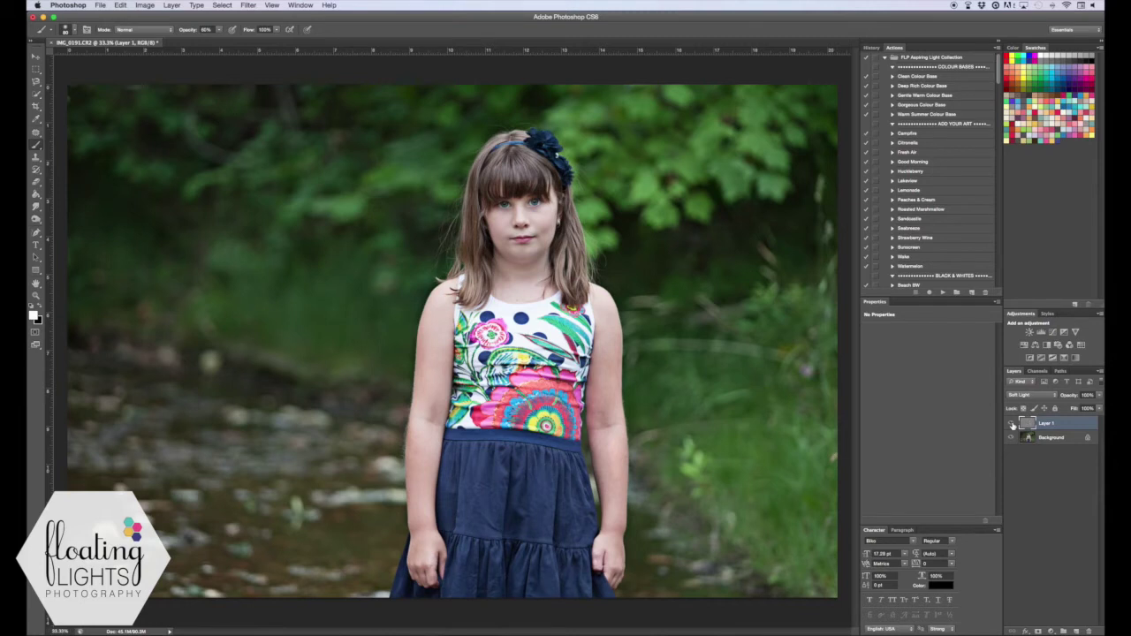
left_click(1089, 395)
type("40")
key("Return")
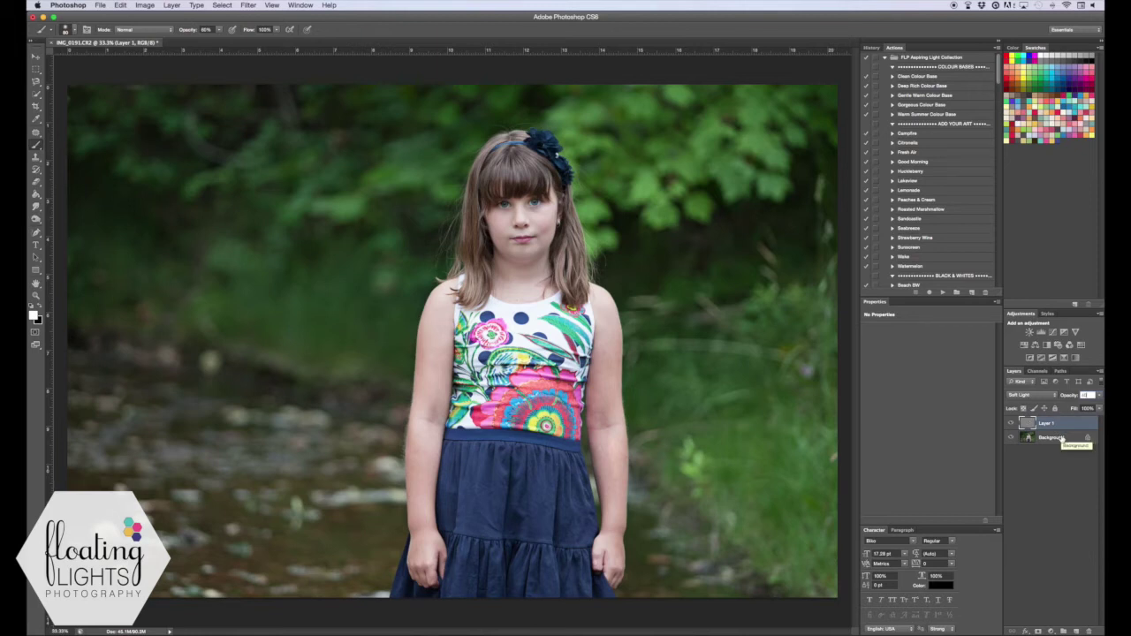
Rename Layer 1 to 'Overall Sharpening', then reselect the Background layer
left_click(1059, 440)
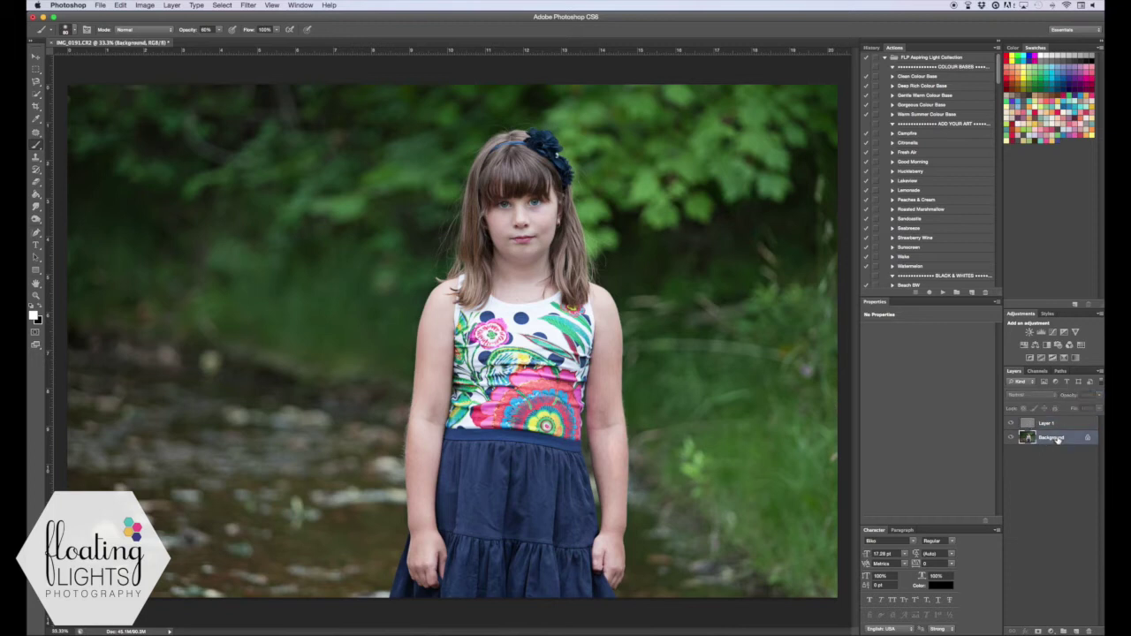
left_click(1049, 424)
double_click(1048, 424)
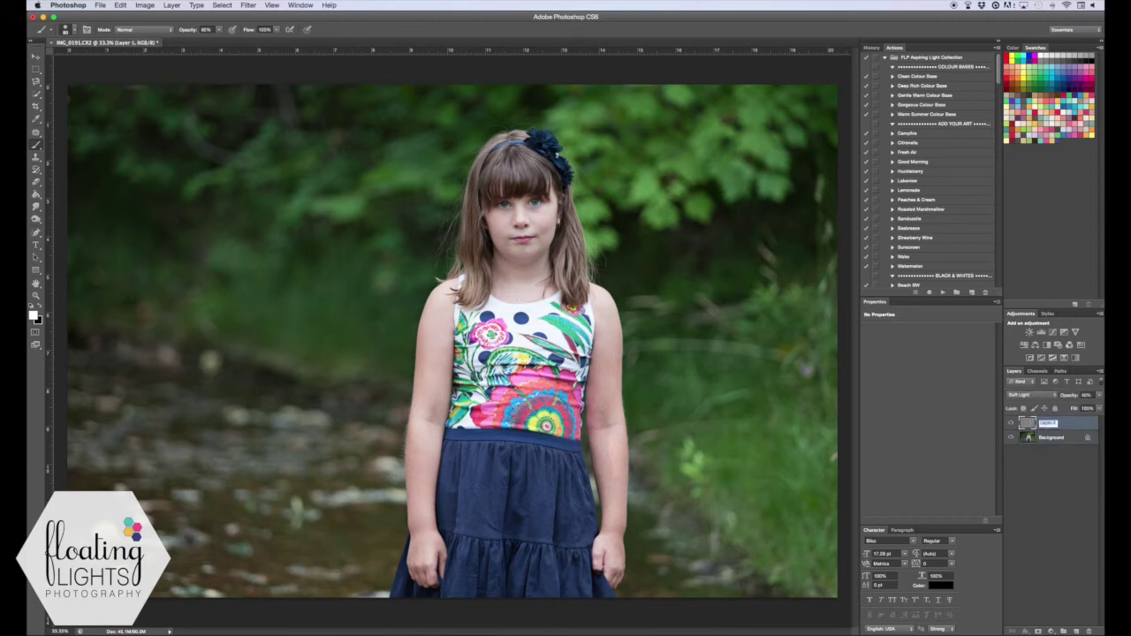
type("Overall BW")
type("rong")
type("ning")
key("Return")
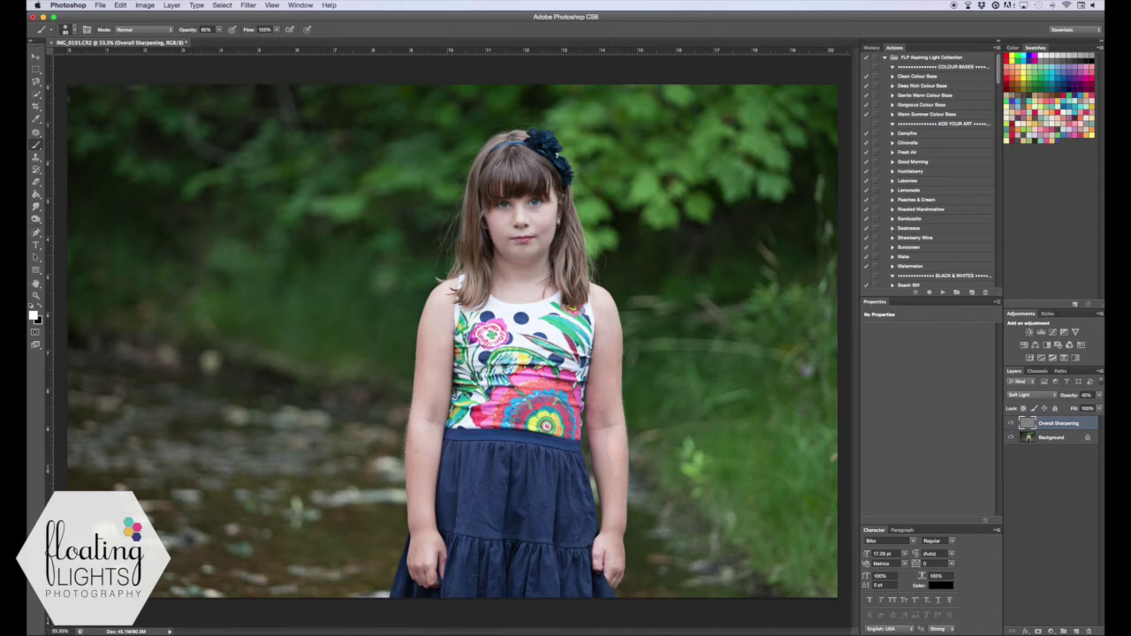
left_click(1057, 439)
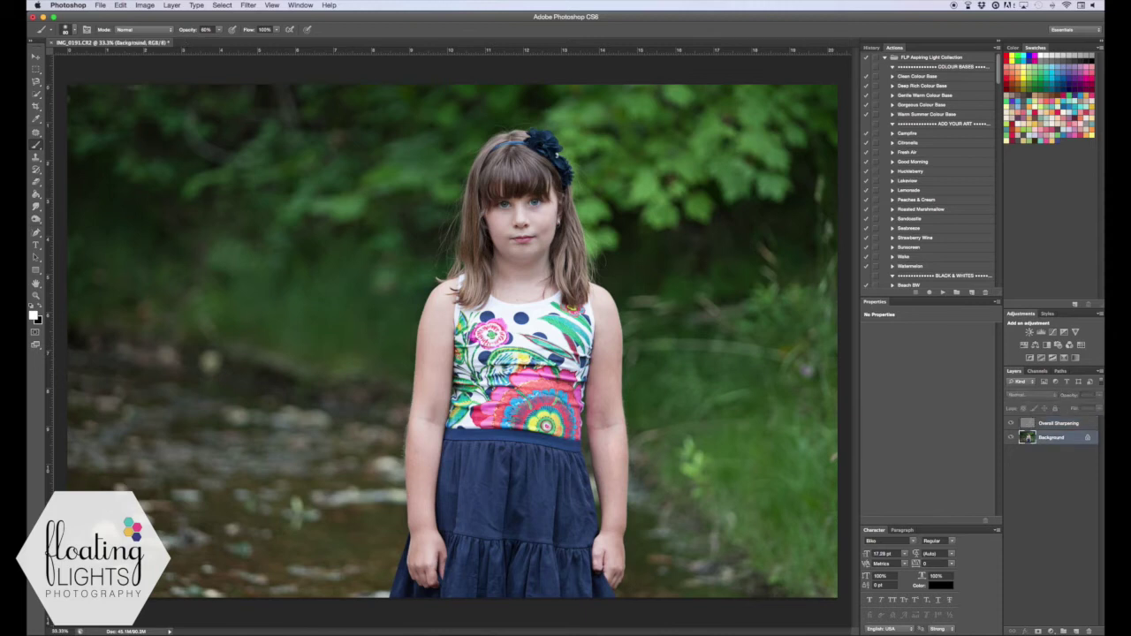
Duplicate the Background, apply High Pass at radius 30, and blend the copy with Soft Light
key("super+j")
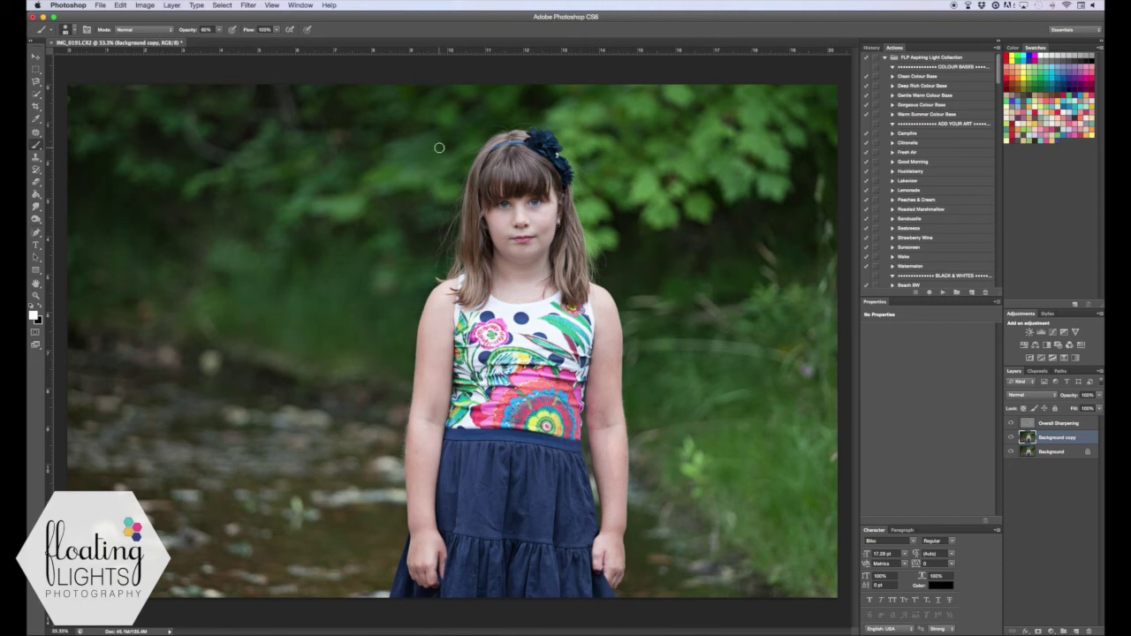
left_click(248, 6)
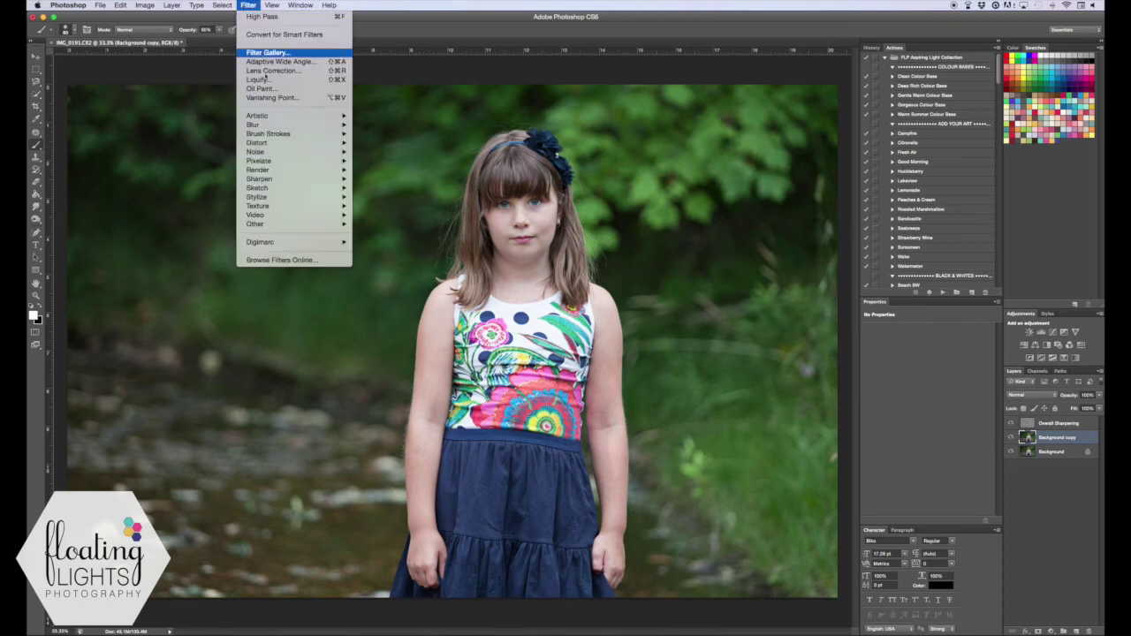
mouse_move(265, 225)
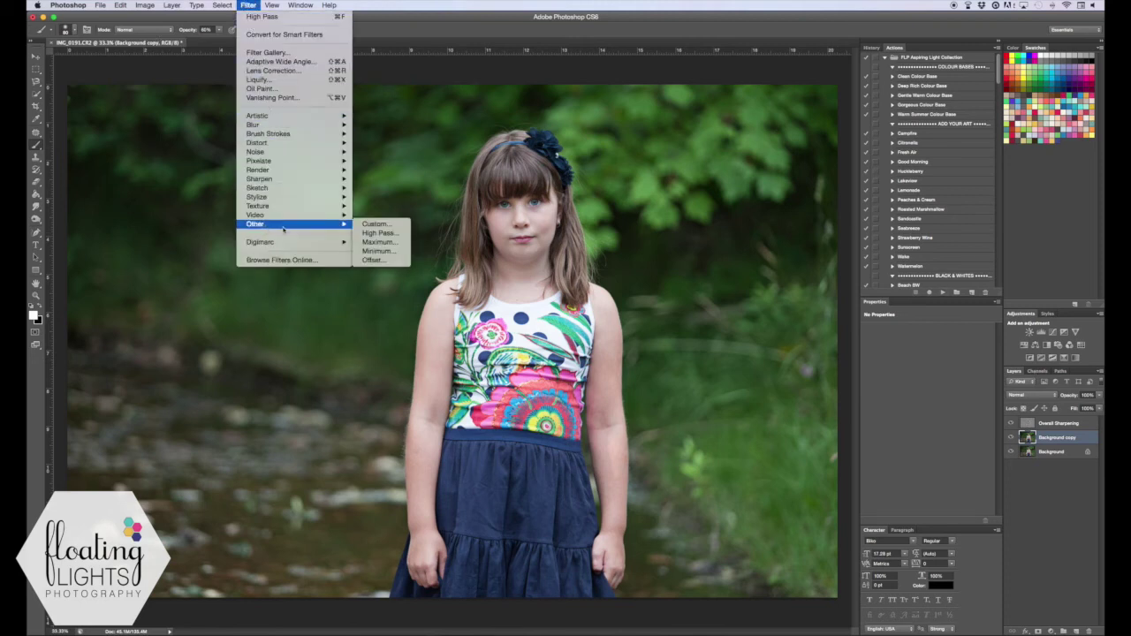
left_click(392, 234)
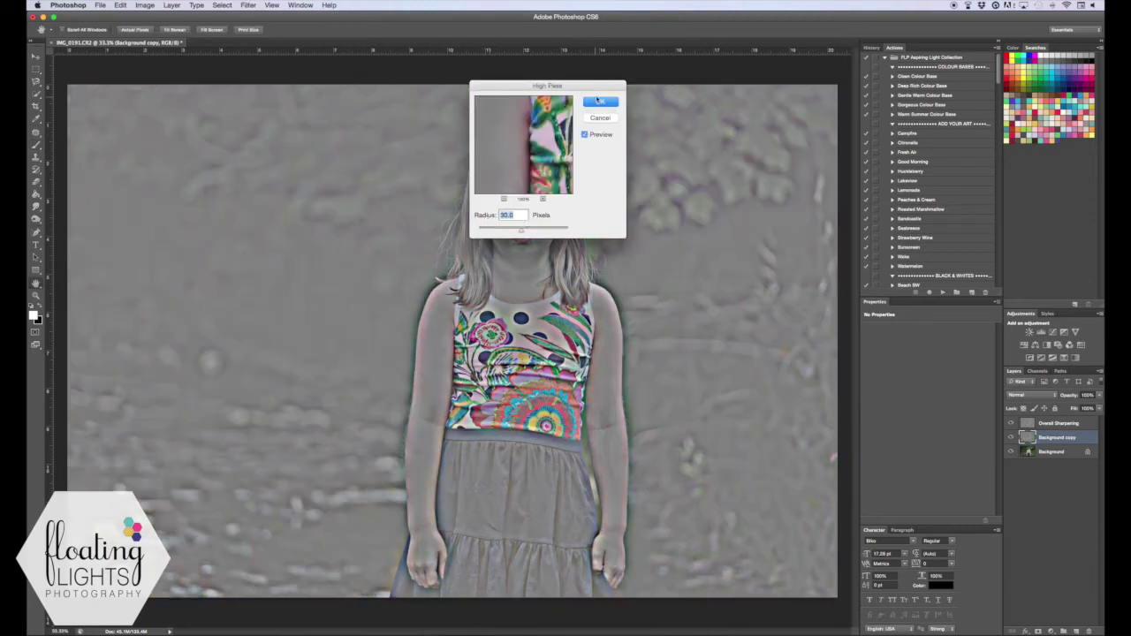
left_click(600, 103)
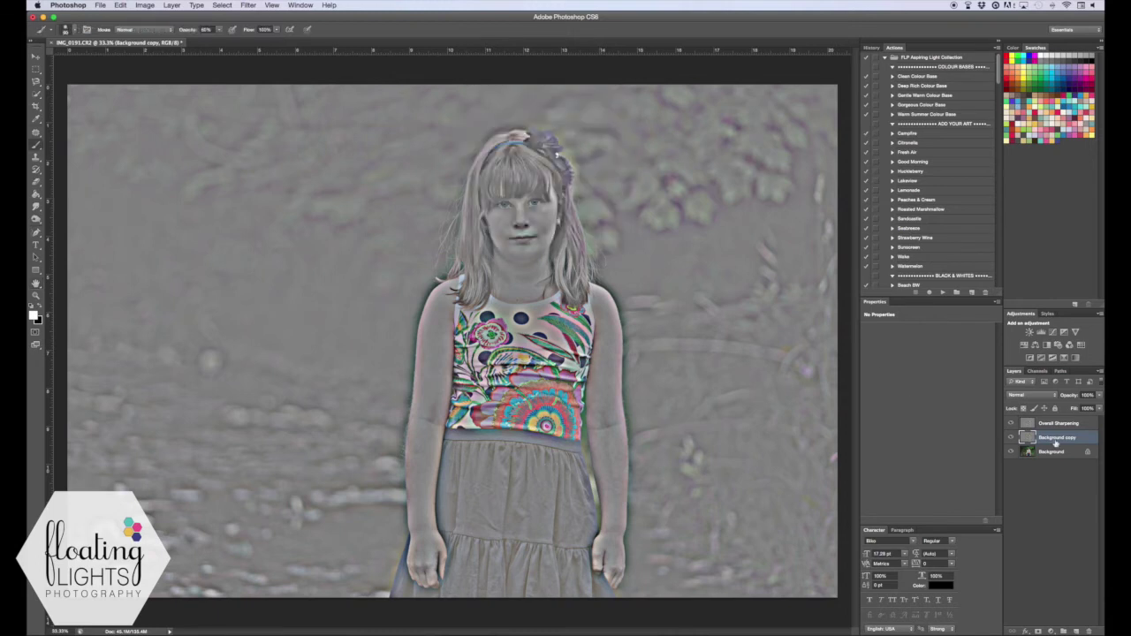
left_click(1034, 397)
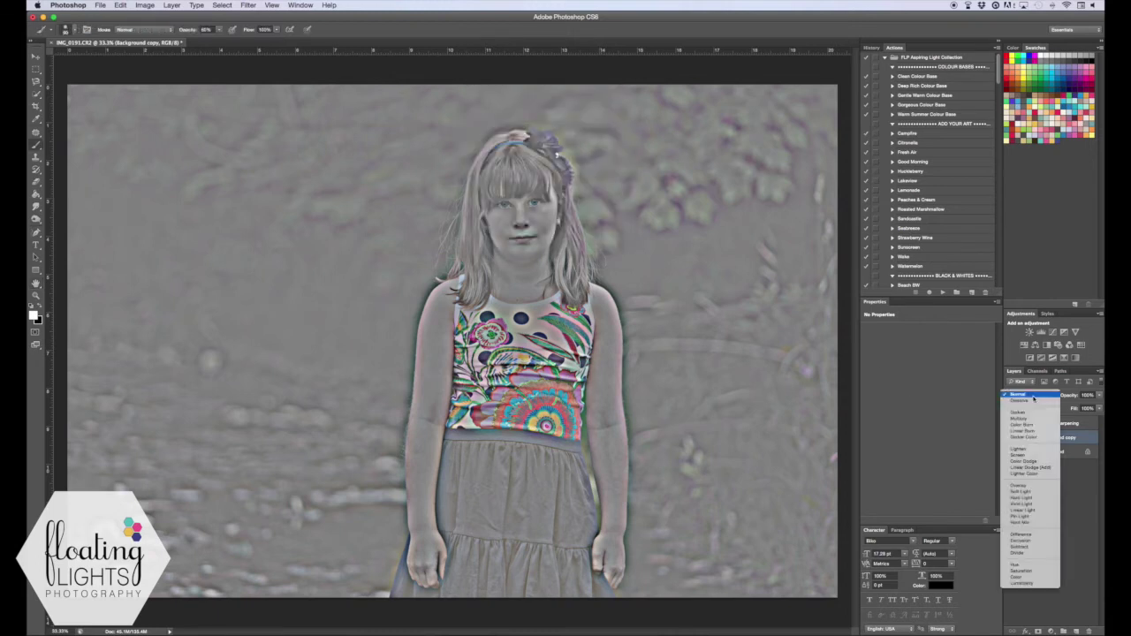
left_click(1022, 492)
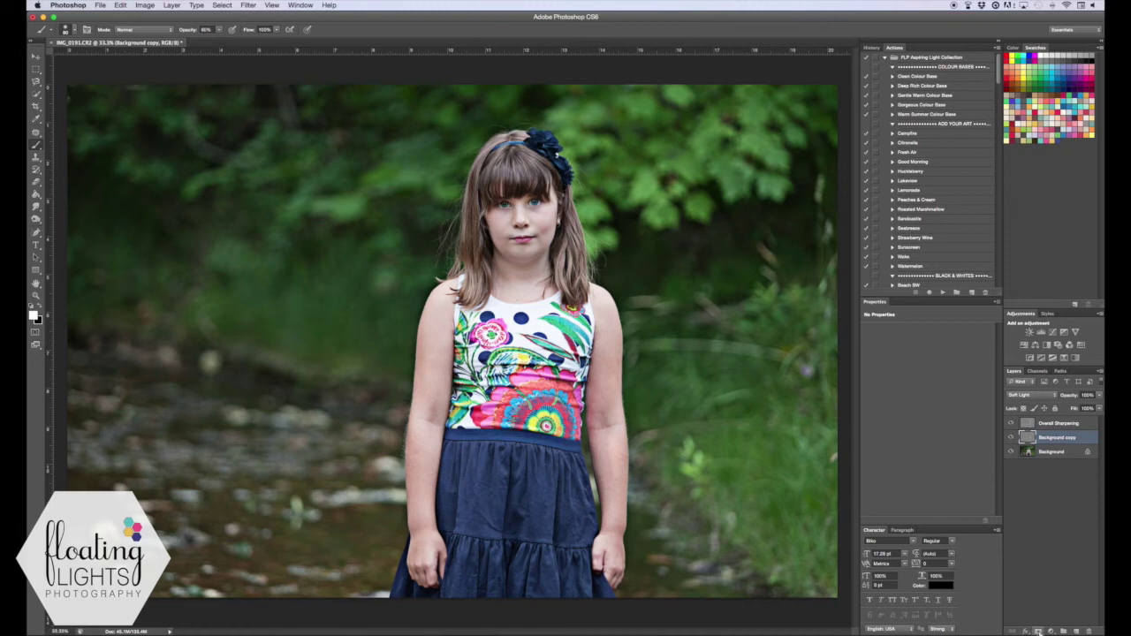
Add a layer mask to Background copy and invert it to solid black
left_click(1038, 632)
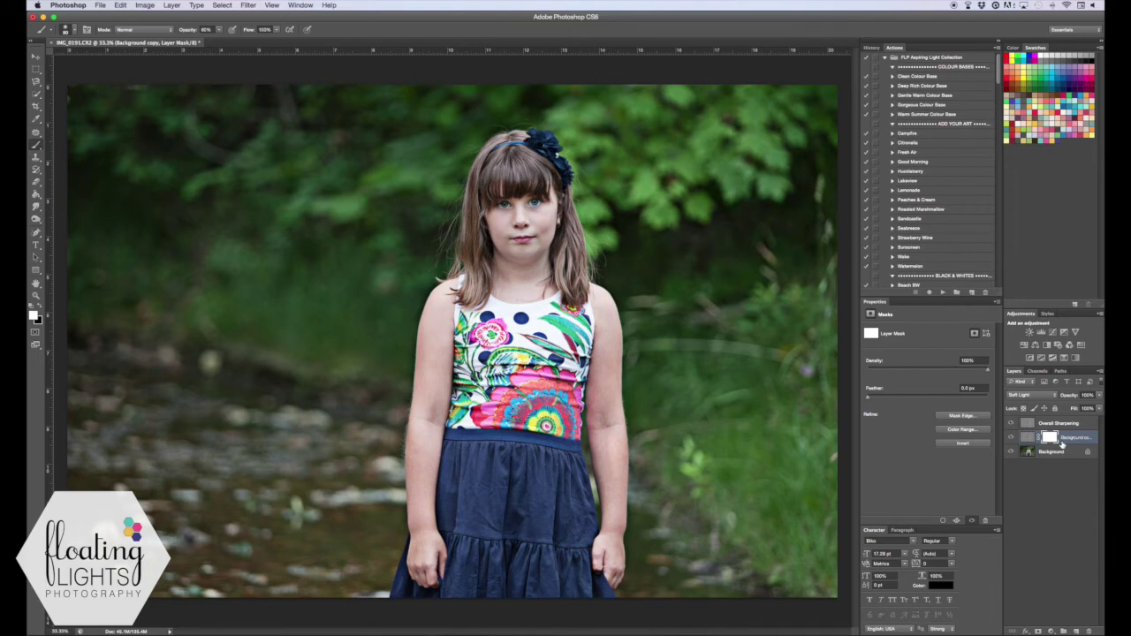
key("super+i")
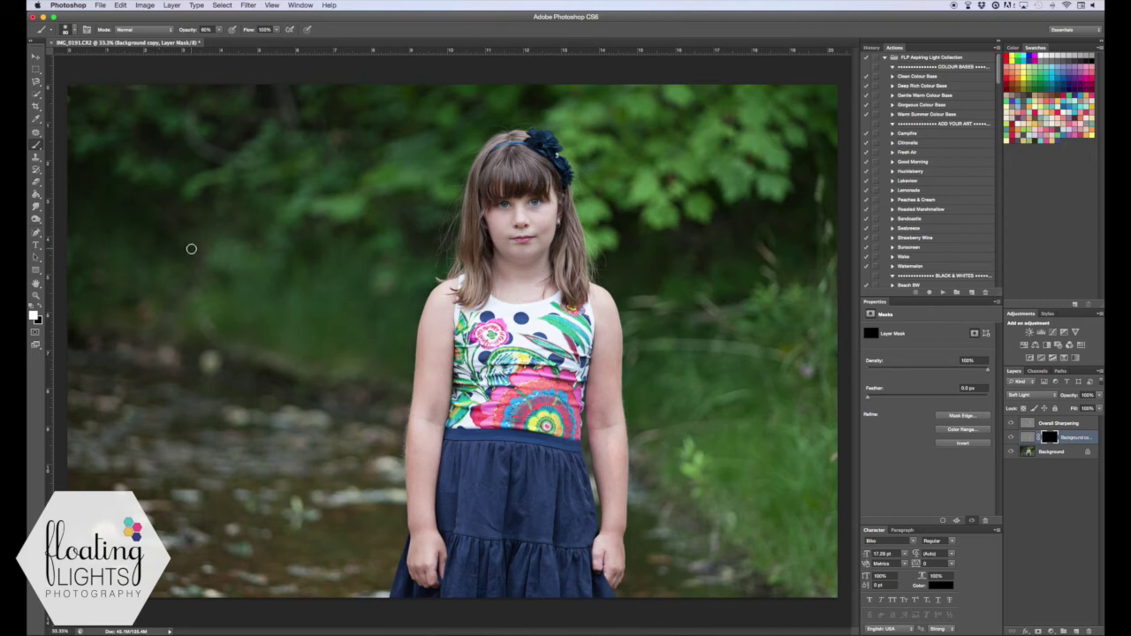
Rename Background copy to 'Selective Sharpening' and lower the brush opacity
double_click(1074, 438)
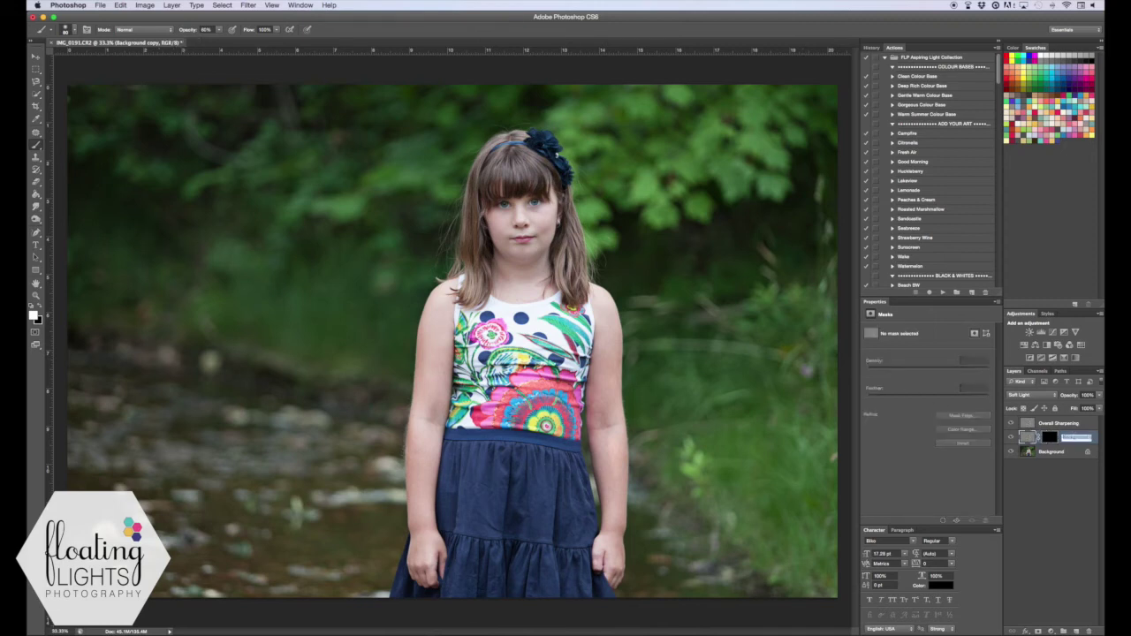
type("Sharpen")
type(" Eyes")
key("Return")
left_click_drag(220, 30, 218, 41)
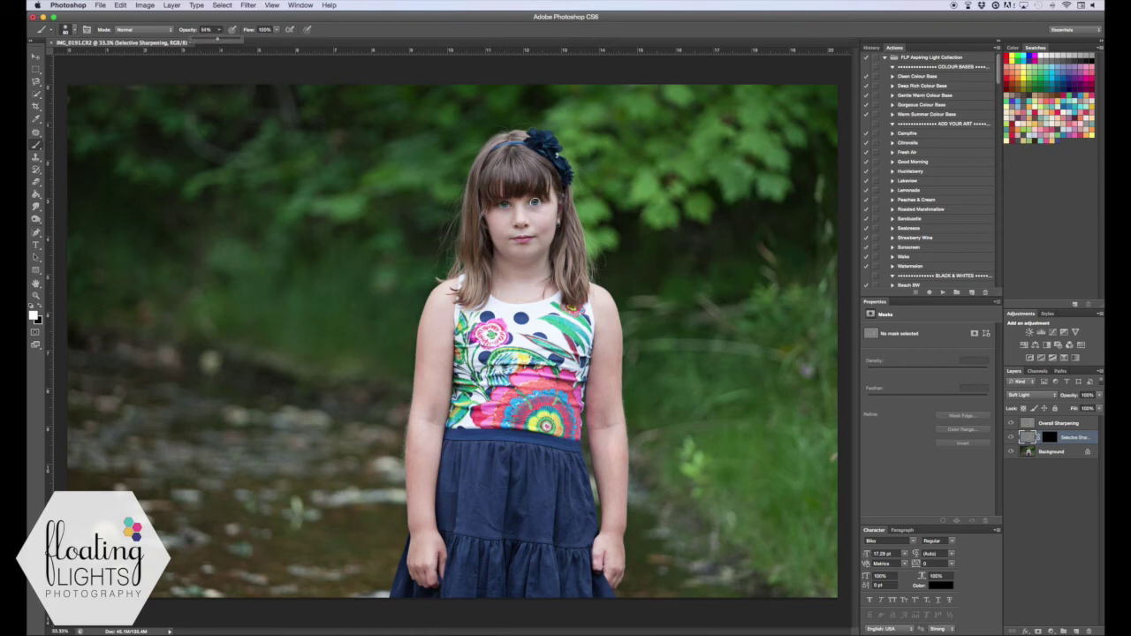
Target the Selective Sharpening mask and paint white over the girl's eyes
left_click(1050, 437)
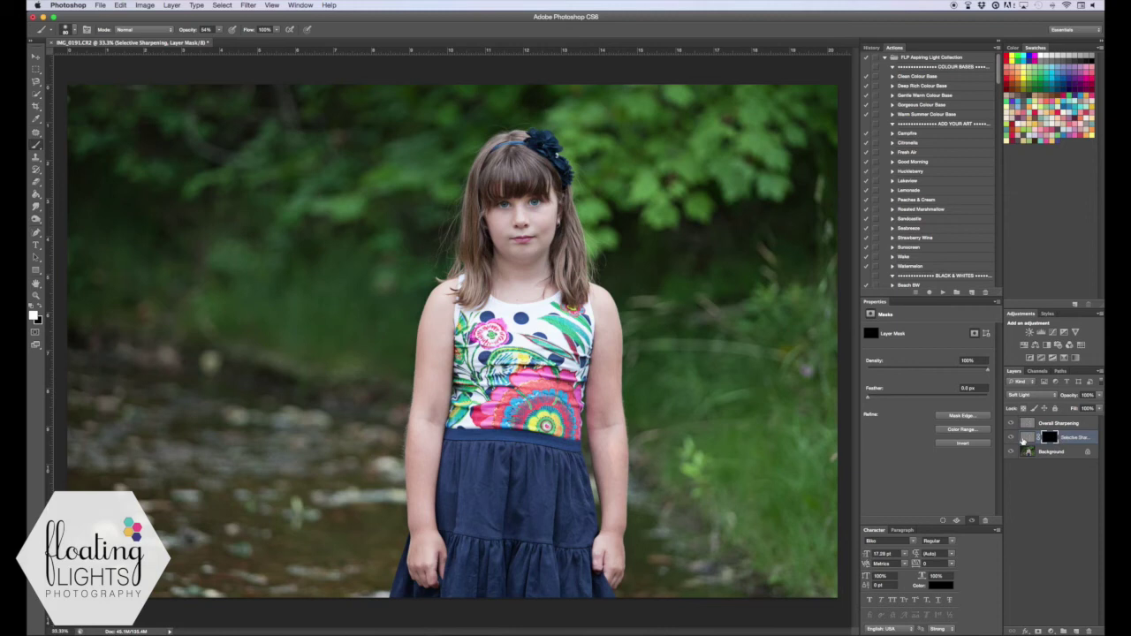
left_click(1027, 438)
left_click(1046, 437)
left_click_drag(541, 201, 530, 202)
Hide Selective Sharpening and Overall Sharpening to view the unsharpened portrait
left_click(1013, 438)
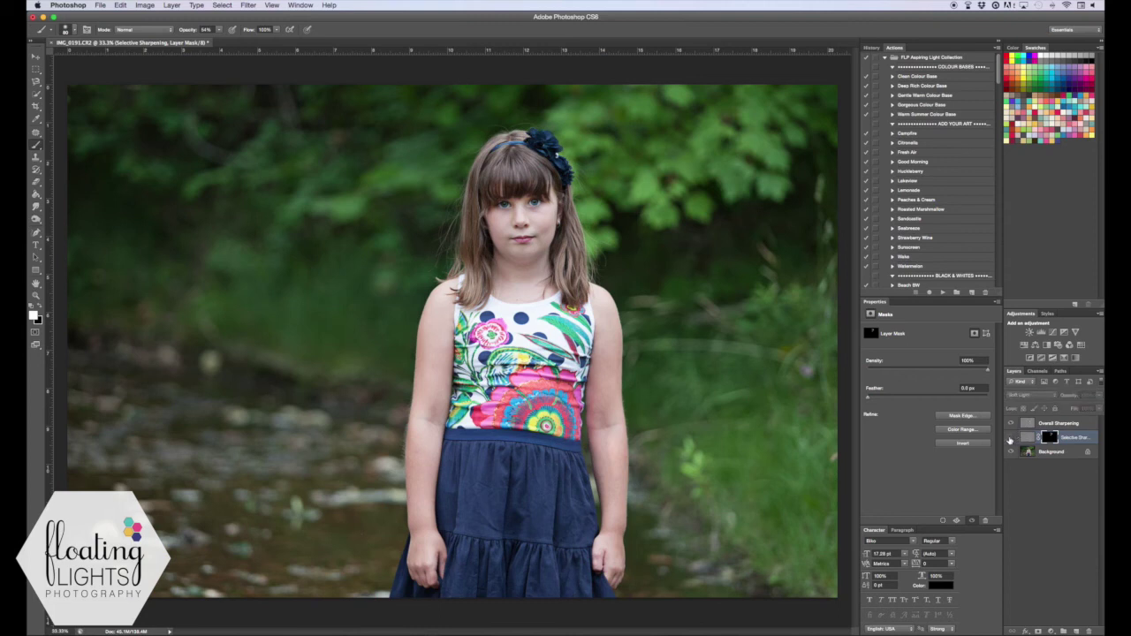
left_click(1010, 439)
left_click(1011, 440)
left_click(1010, 424)
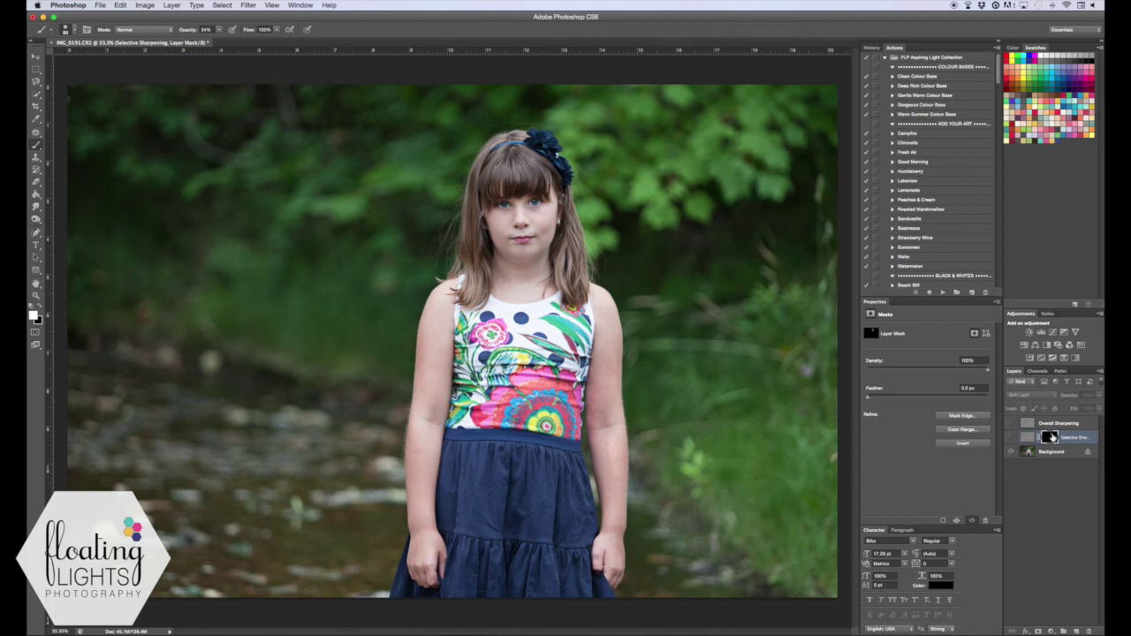